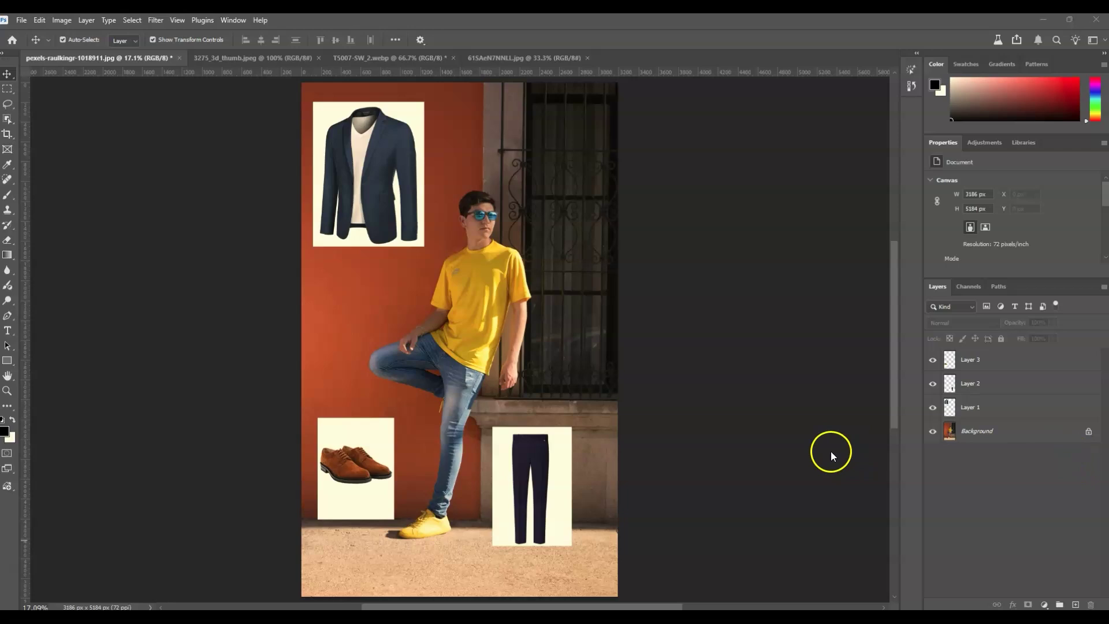
Step: Select the whole canvas, generate an outfit via Generative Fill, then revert to the original photo
key("ctrl+a")
left_click(367, 590)
left_click(792, 227)
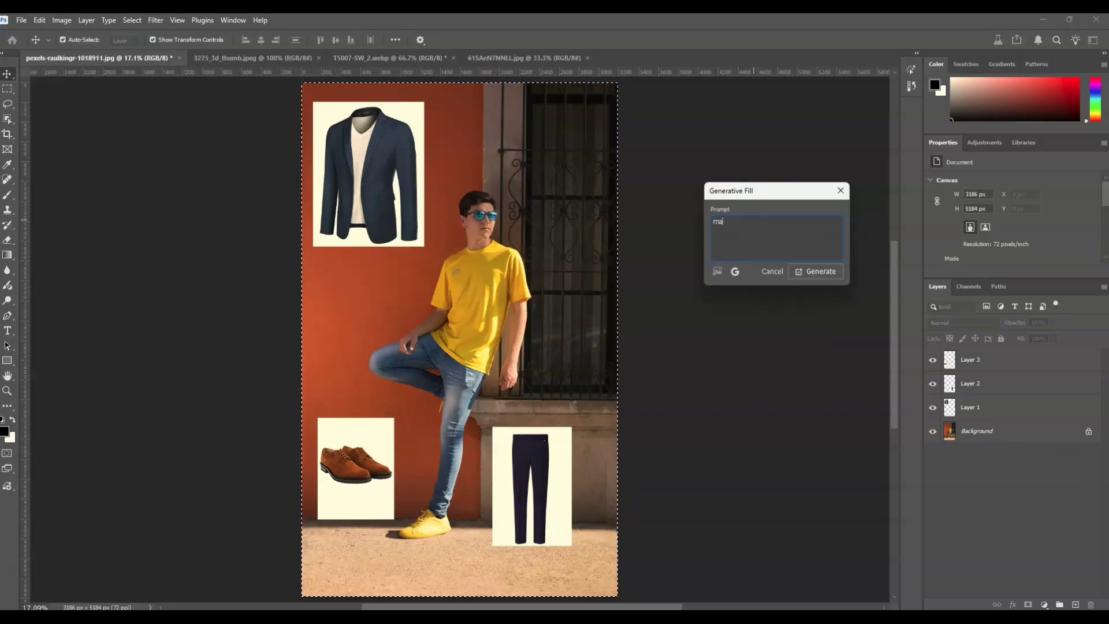
type("man wearing the blue coat, blue pants and brown shoes, with the shirt tucked in")
left_click(763, 263)
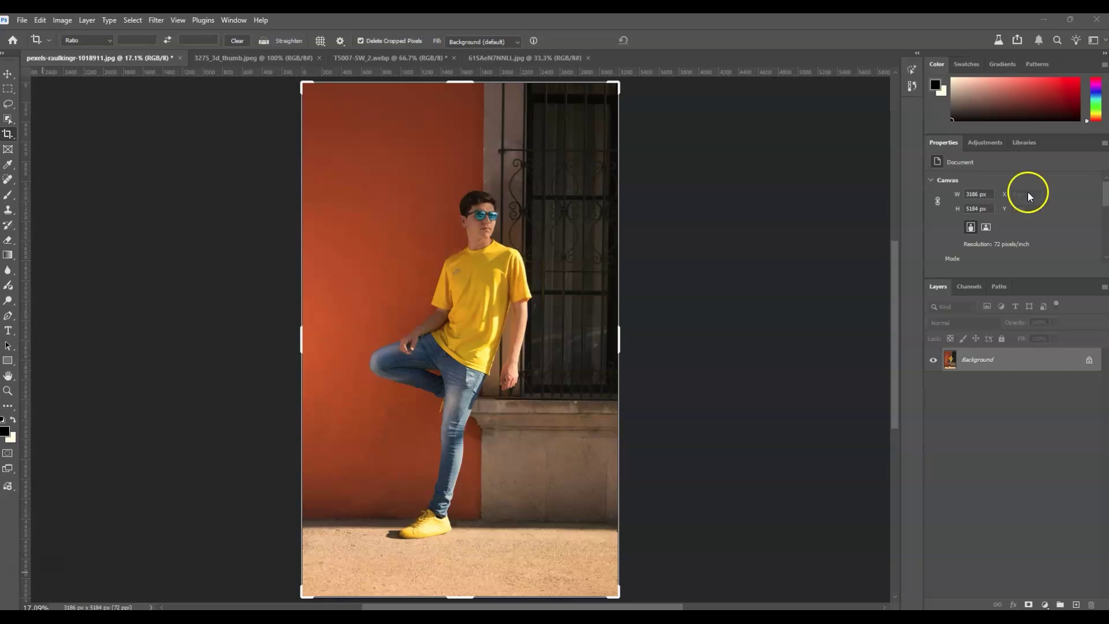
Step: Browse the brown shoes, dark trousers, navy blazer and man photos, ending on the blazer
left_click(326, 56)
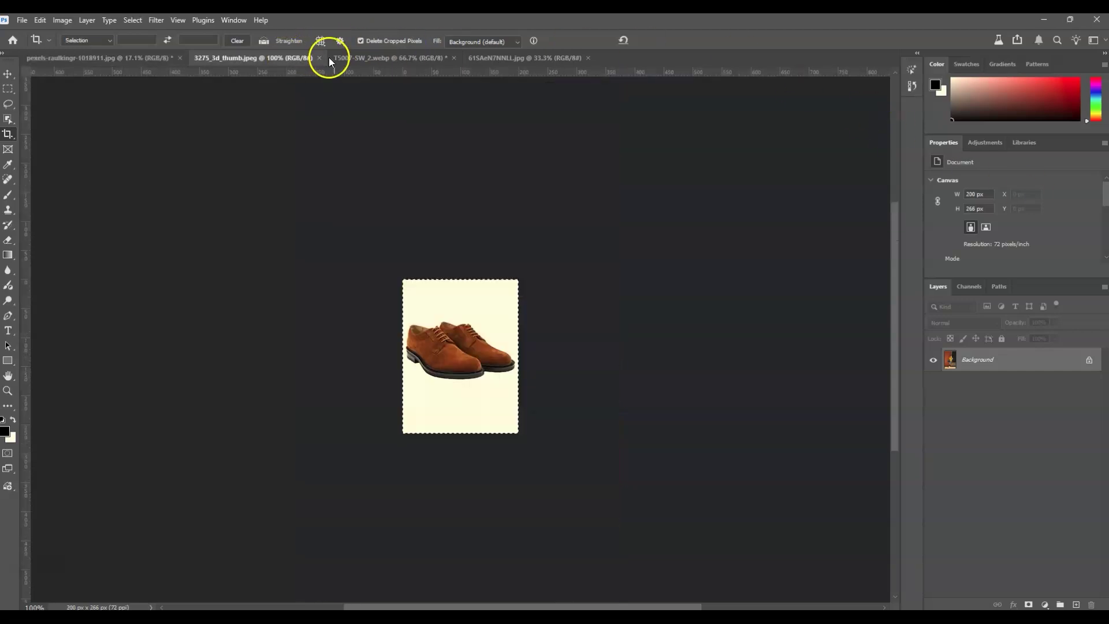
left_click(367, 58)
left_click(550, 58)
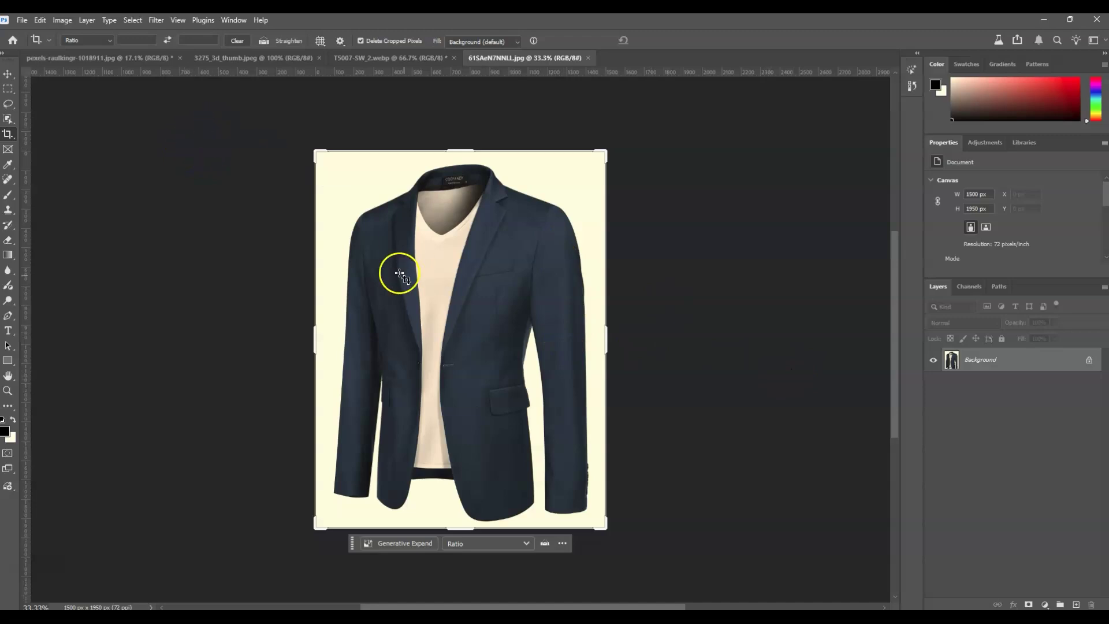
left_click(116, 57)
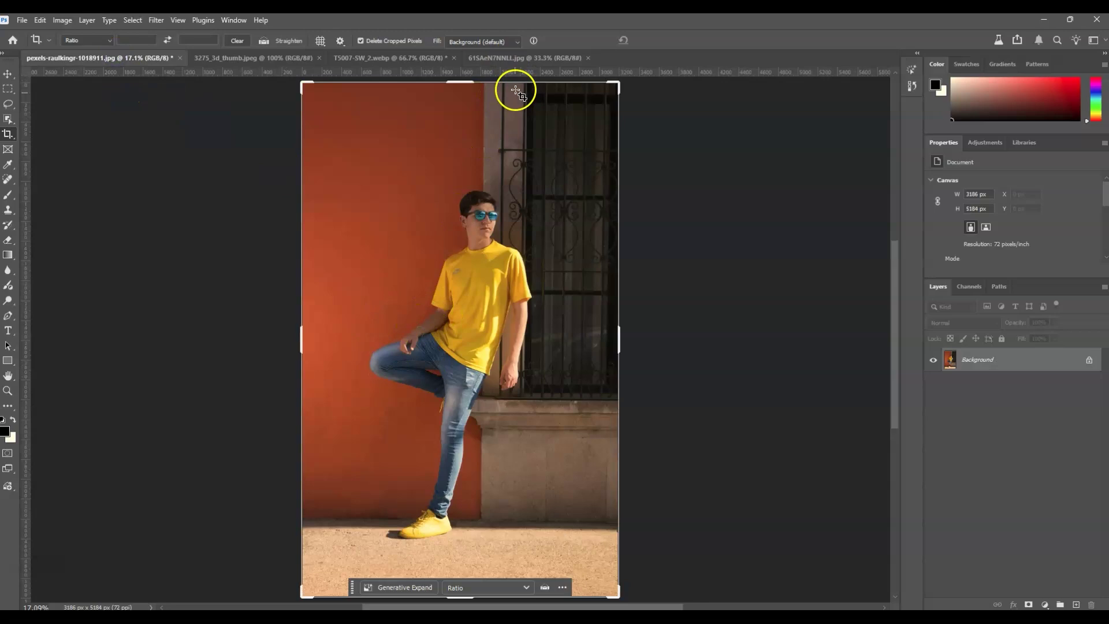
left_click(513, 58)
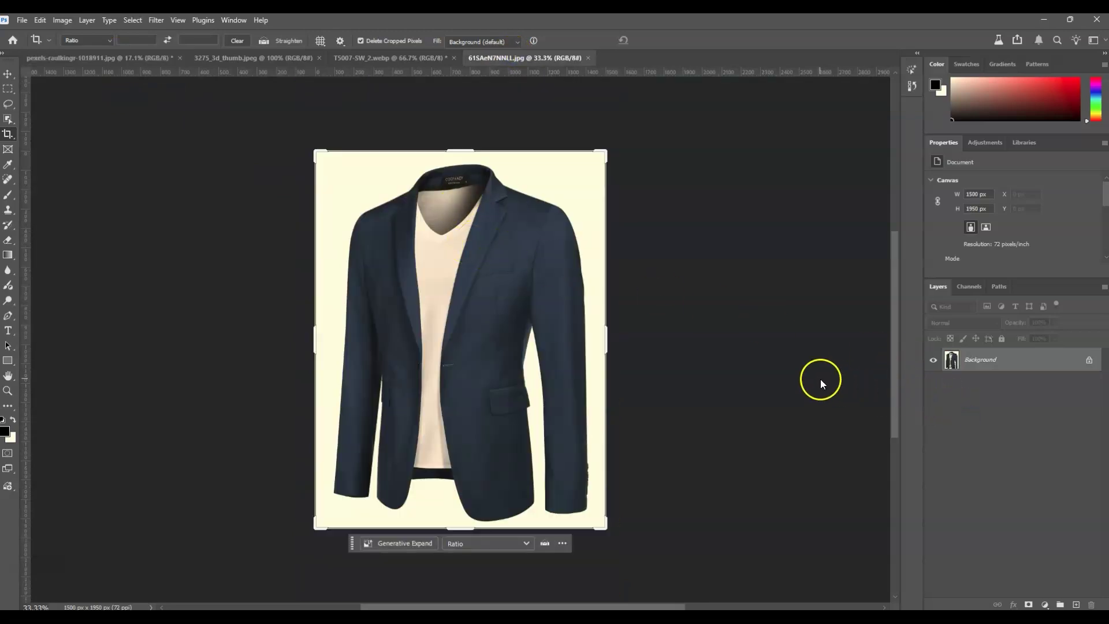
Step: Place the navy blazer in the photo's top-left at about three-quarters size
key("v")
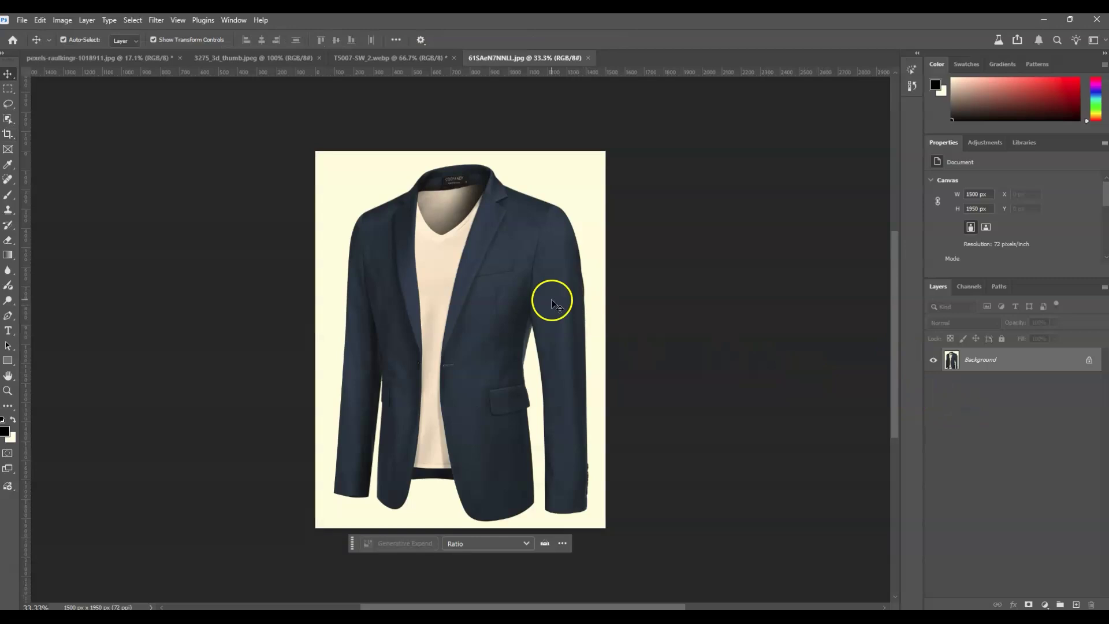
mouse_move(541, 303)
left_mouse_down()
mouse_move(139, 59)
mouse_move(426, 215)
left_mouse_up()
key("ctrl+t")
left_click_drag(460, 284, 423, 235)
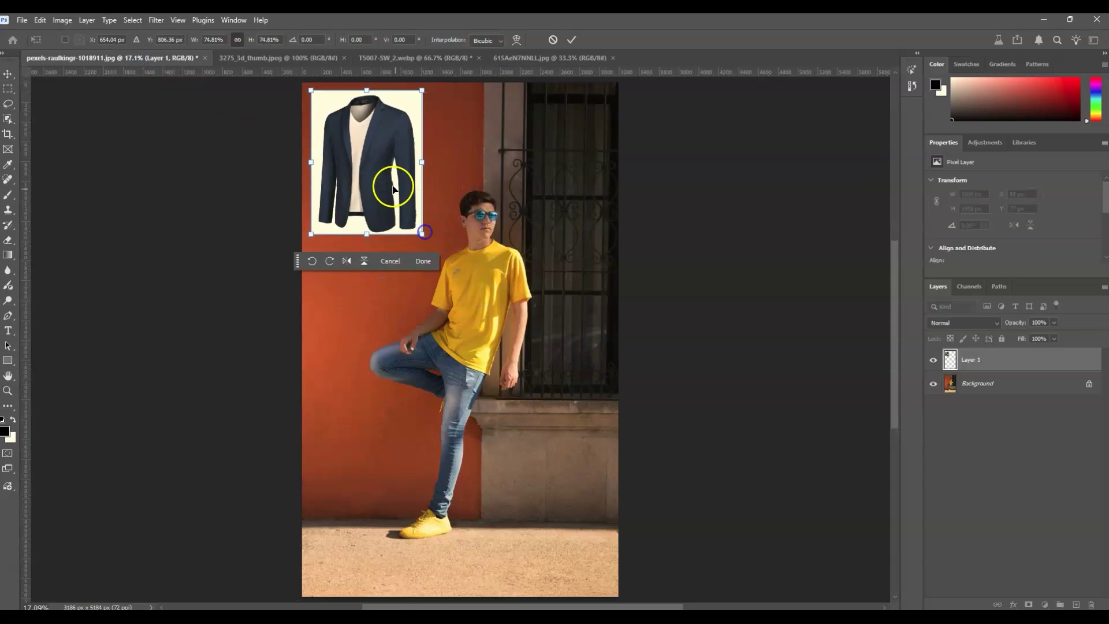
left_click_drag(389, 187, 394, 199)
key("Return")
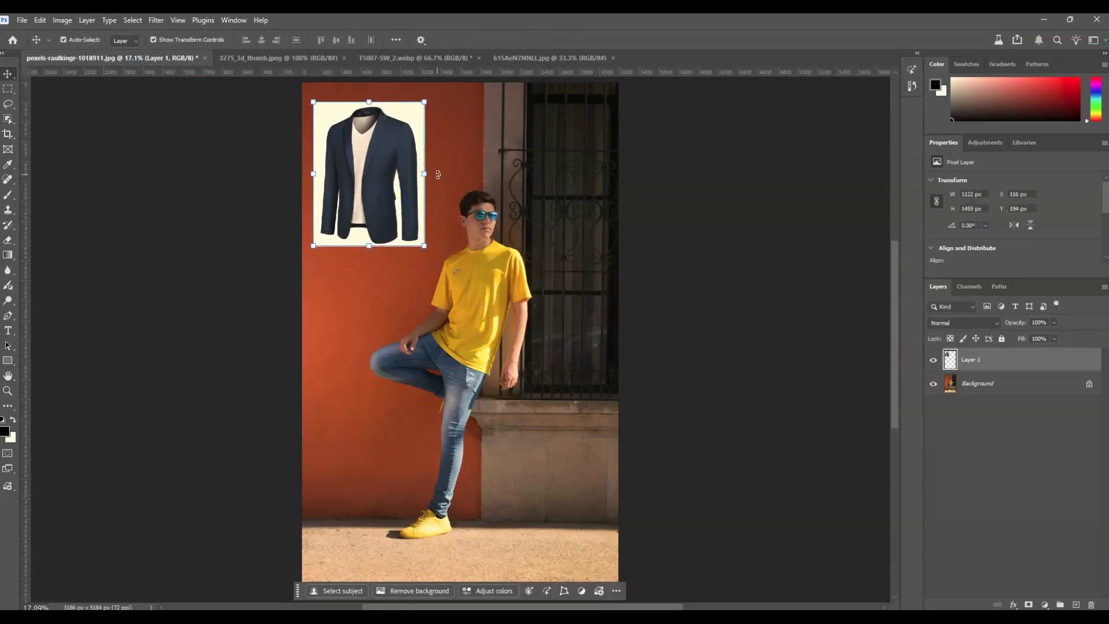
Step: Place the dark trousers near the photo's bottom right, resized to fit
left_click(422, 59)
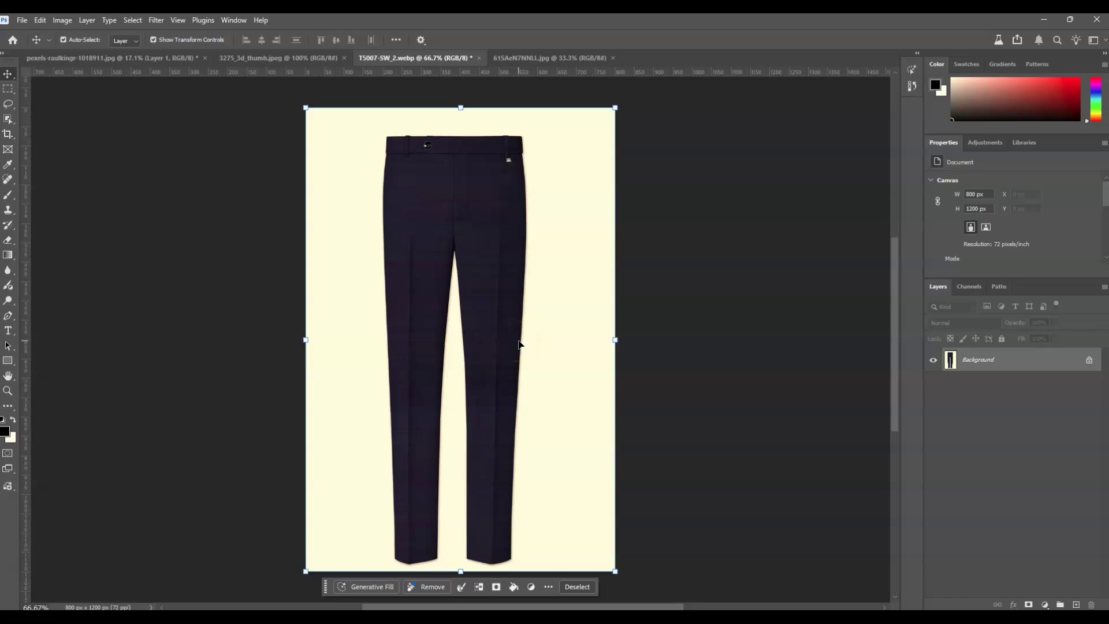
left_click_drag(507, 330, 127, 63)
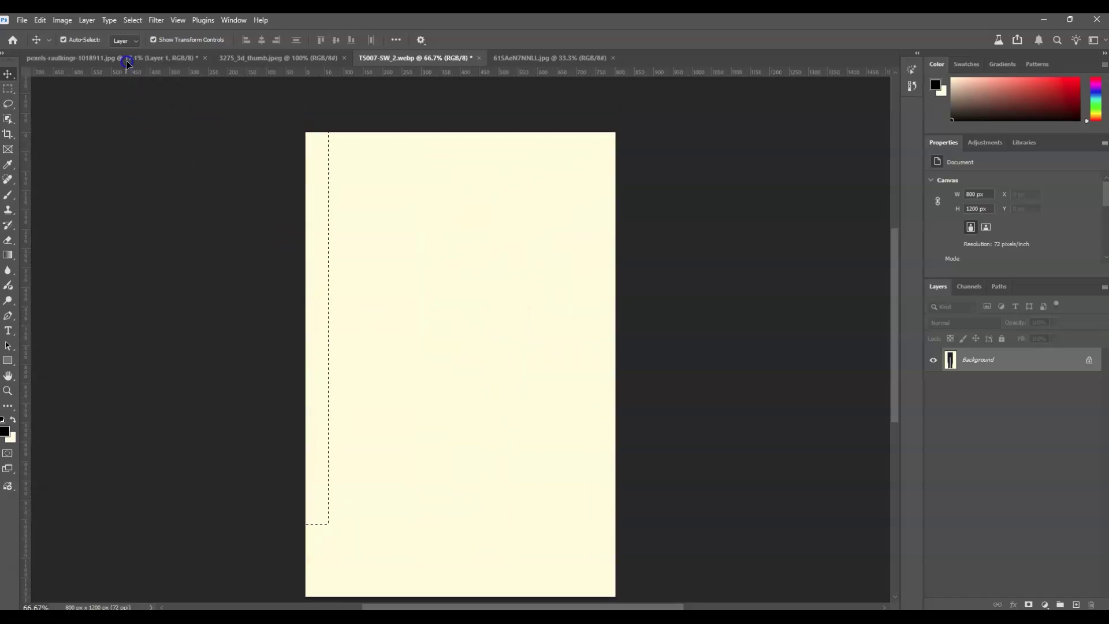
left_click_drag(546, 469, 546, 469)
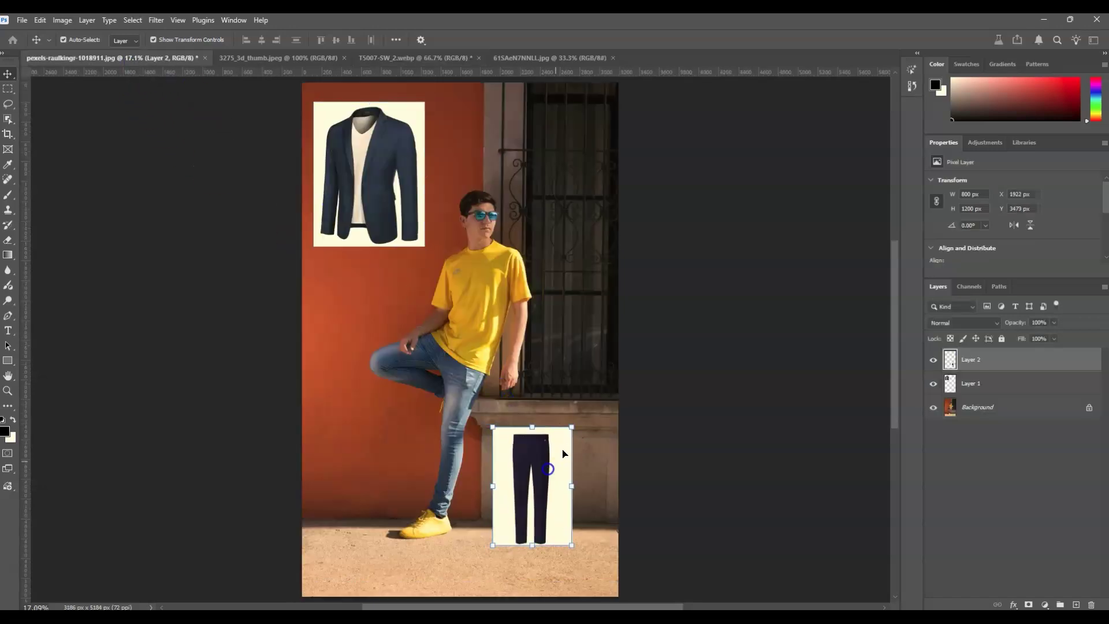
key("ctrl+t")
mouse_move(573, 427)
left_mouse_down()
mouse_move(605, 365)
mouse_move(594, 394)
left_mouse_up()
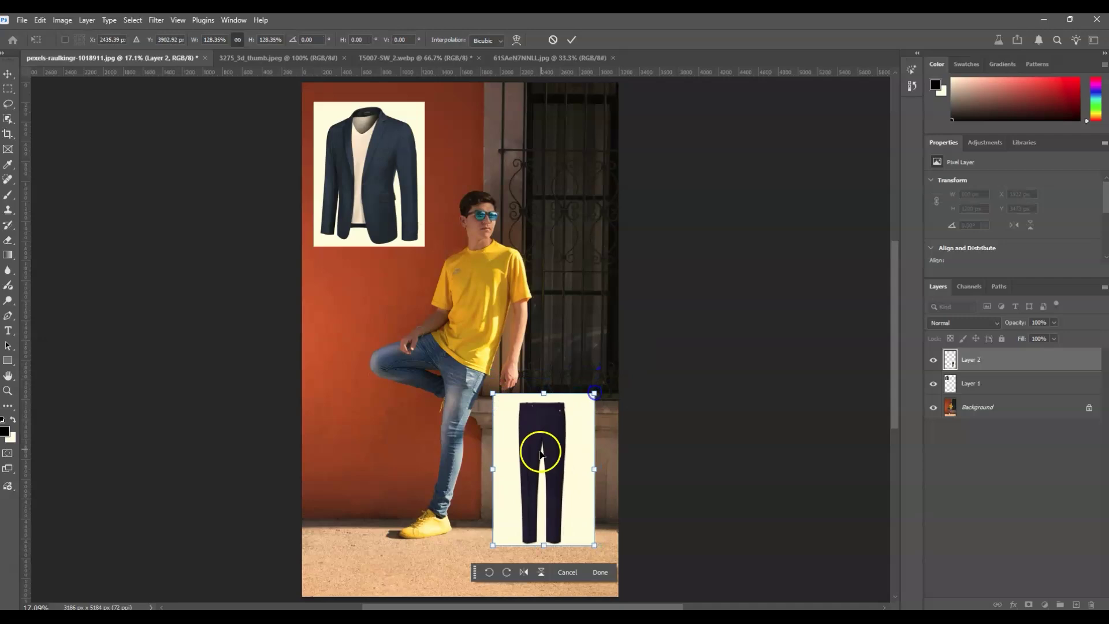
left_click_drag(540, 454, 551, 458)
Step: Place the brown shoes enlarged at the bottom left, then reselect the trousers and blazer layers
left_click(278, 57)
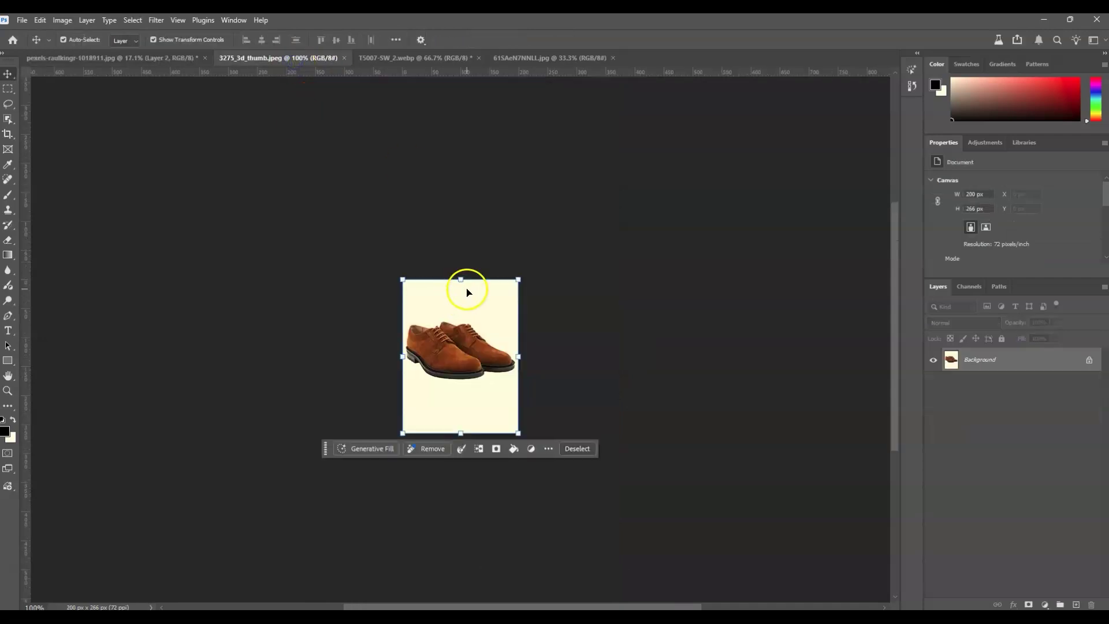
left_click_drag(466, 290, 389, 502)
key("ctrl+t")
left_click_drag(354, 457, 335, 416)
key("Return")
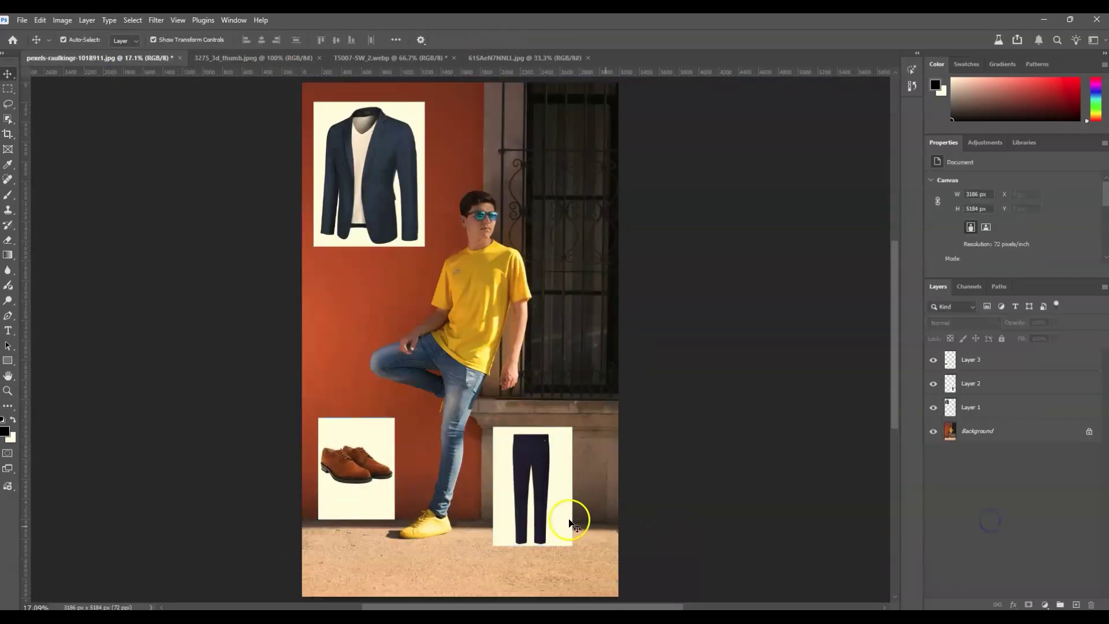
left_click(554, 507)
left_click(328, 217)
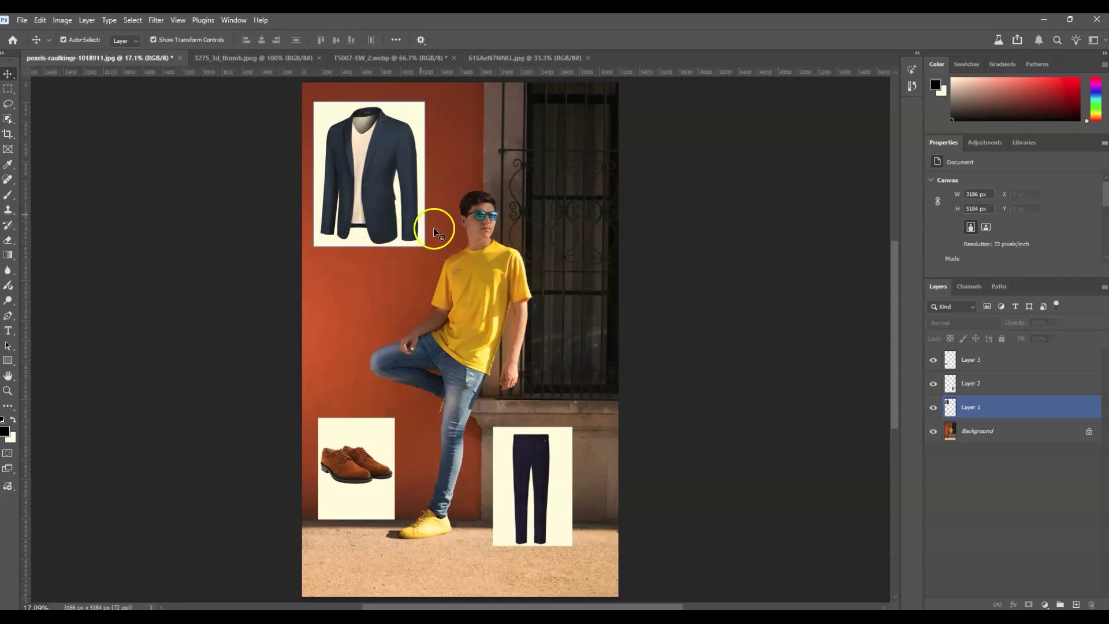
Step: Deselect the clothing layers and select the full canvas with Ctrl+A
left_click(520, 520)
left_click(1050, 485)
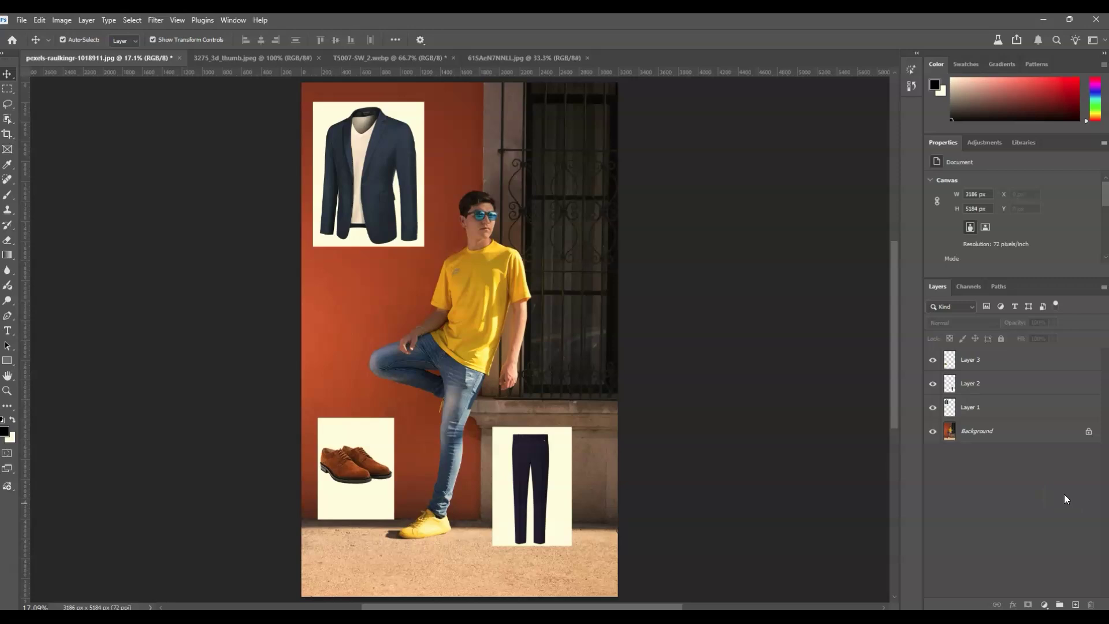
left_click(520, 442)
key("ctrl+a")
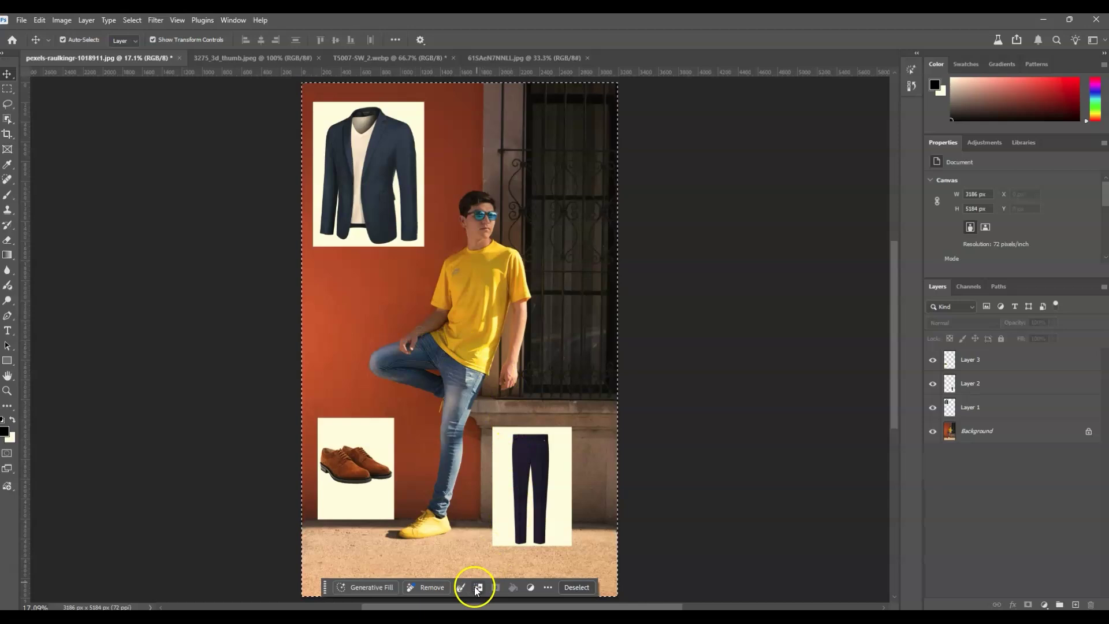
Step: Open Generative Fill from the Edit menu and move its window right of the photo
left_click(371, 588)
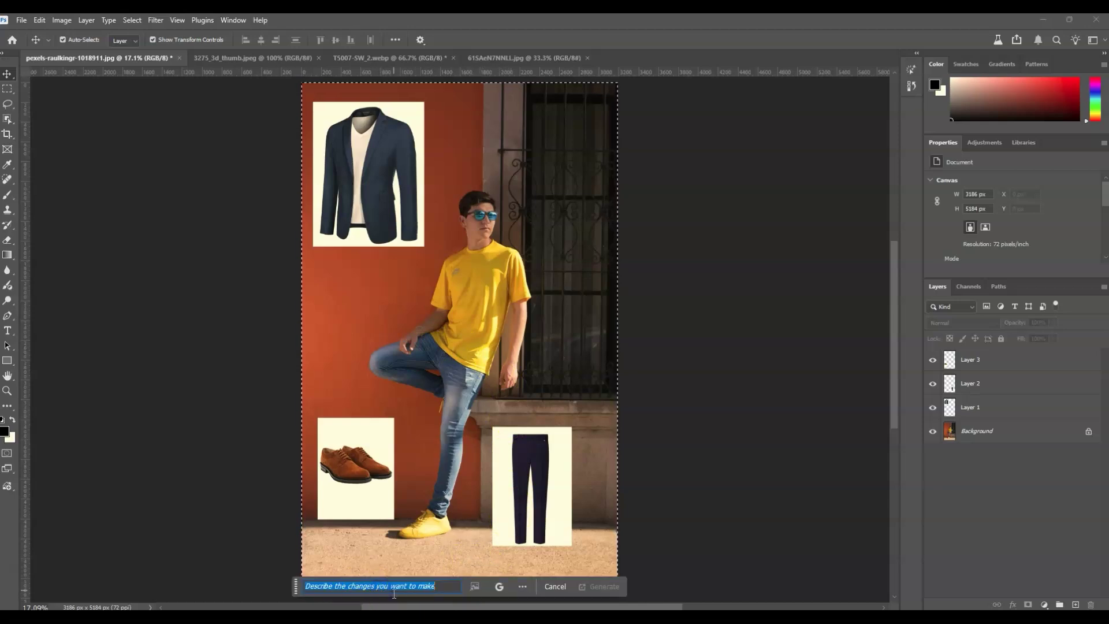
left_click(384, 586)
left_click(375, 590)
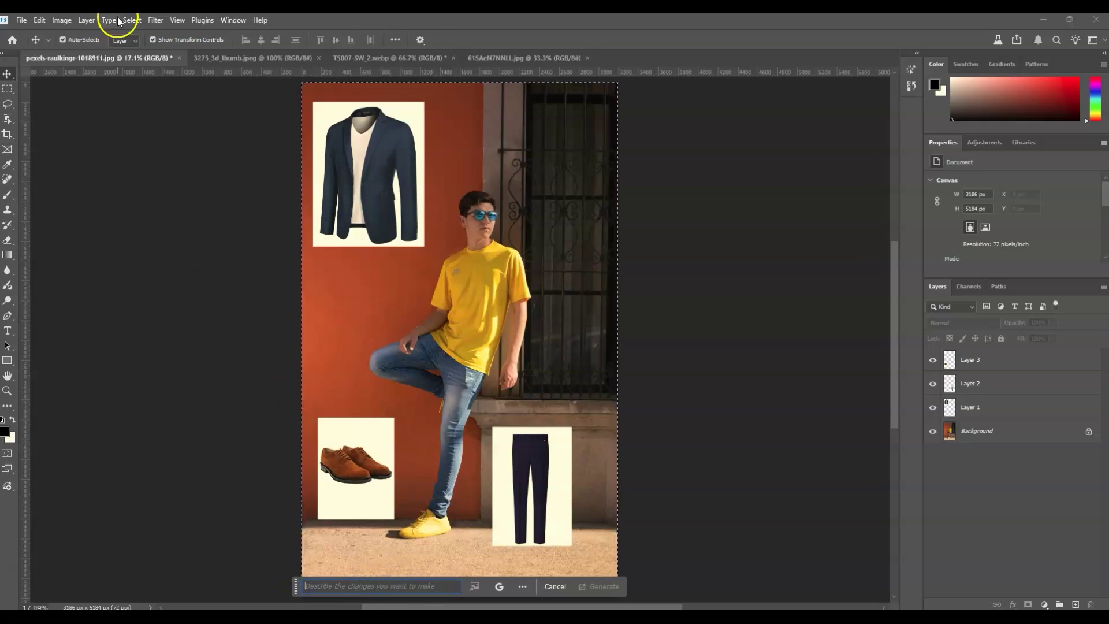
left_click(39, 21)
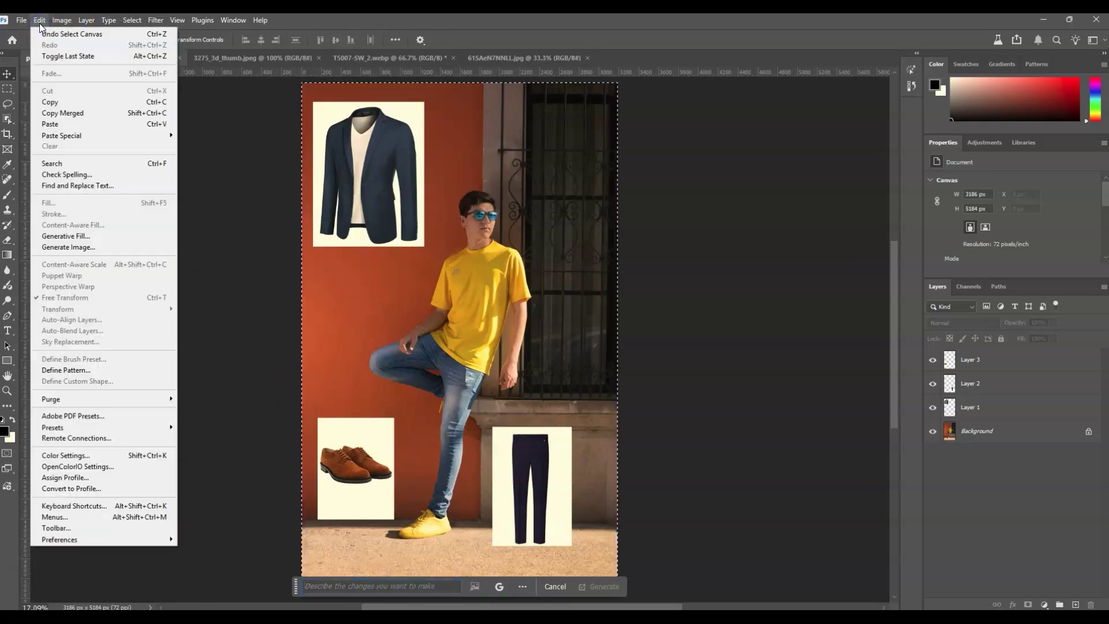
left_click(87, 235)
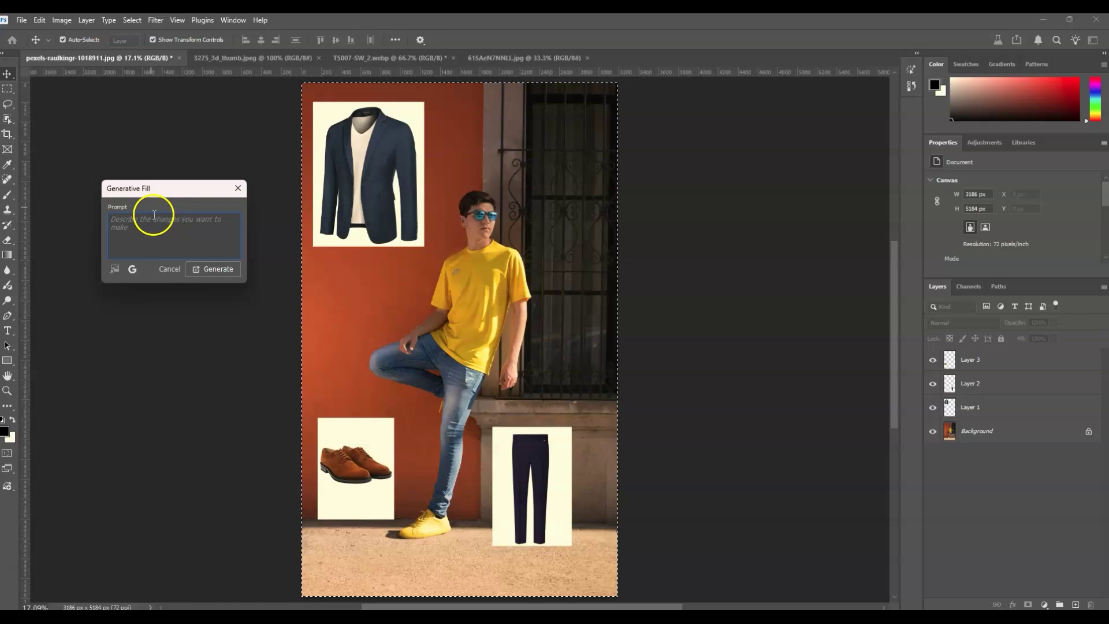
left_click_drag(159, 187, 761, 190)
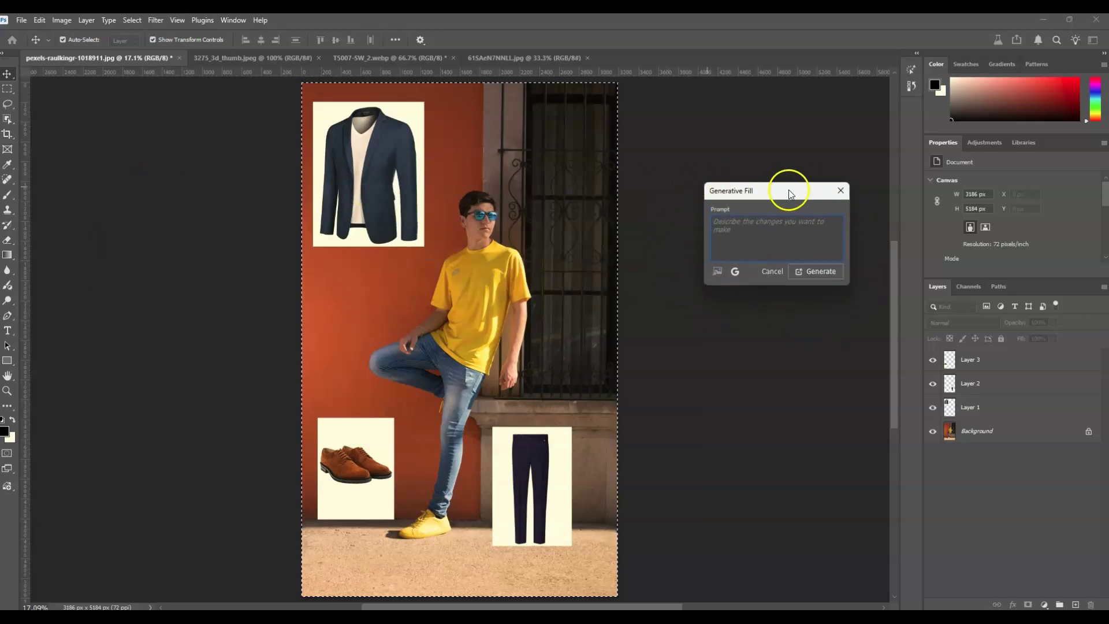
Step: Describe the blue coat, blue pants and brown shoes outfit, using Gemini 2.5 (Nano Banana)
left_click(713, 235)
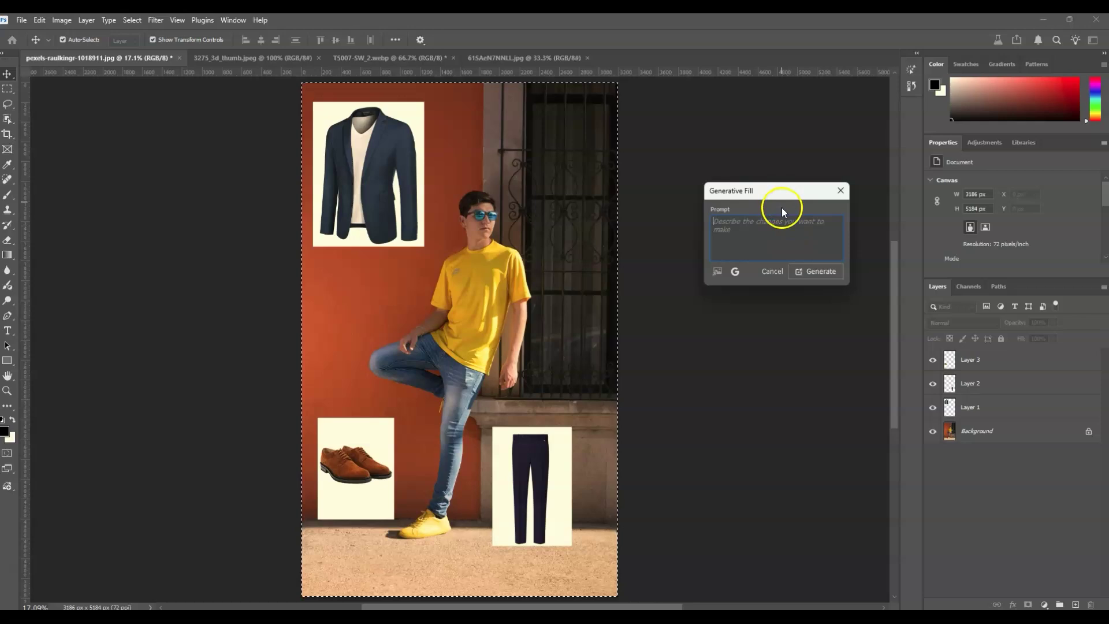
left_click(779, 219)
left_click(748, 222)
type("man wearing the blue coat, blue pants and brown shoes, with the shirt tucked in")
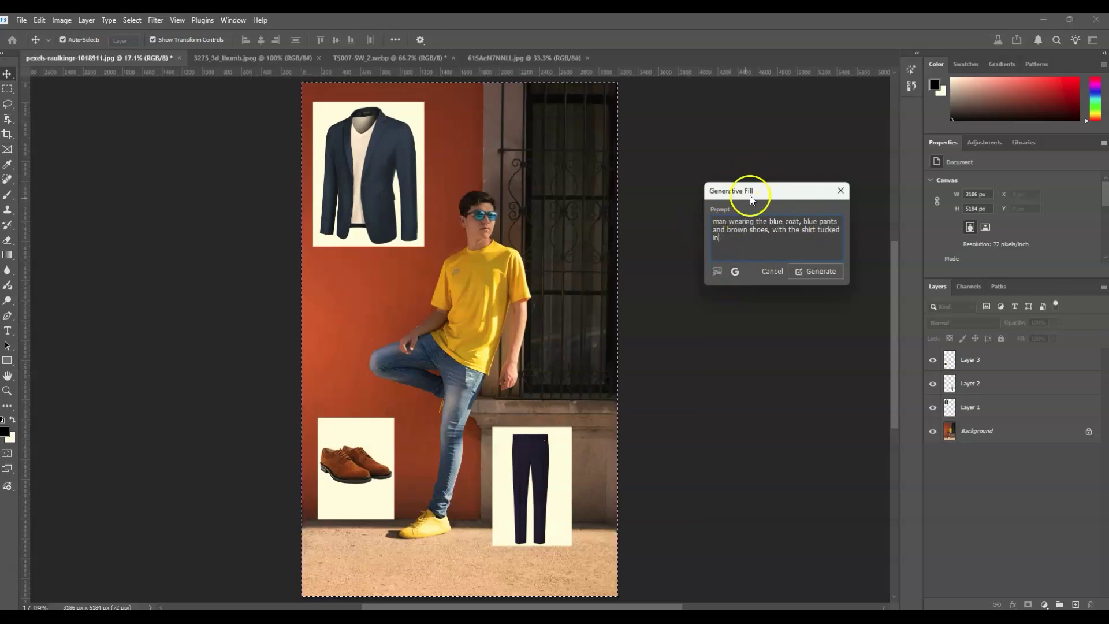
left_click(735, 273)
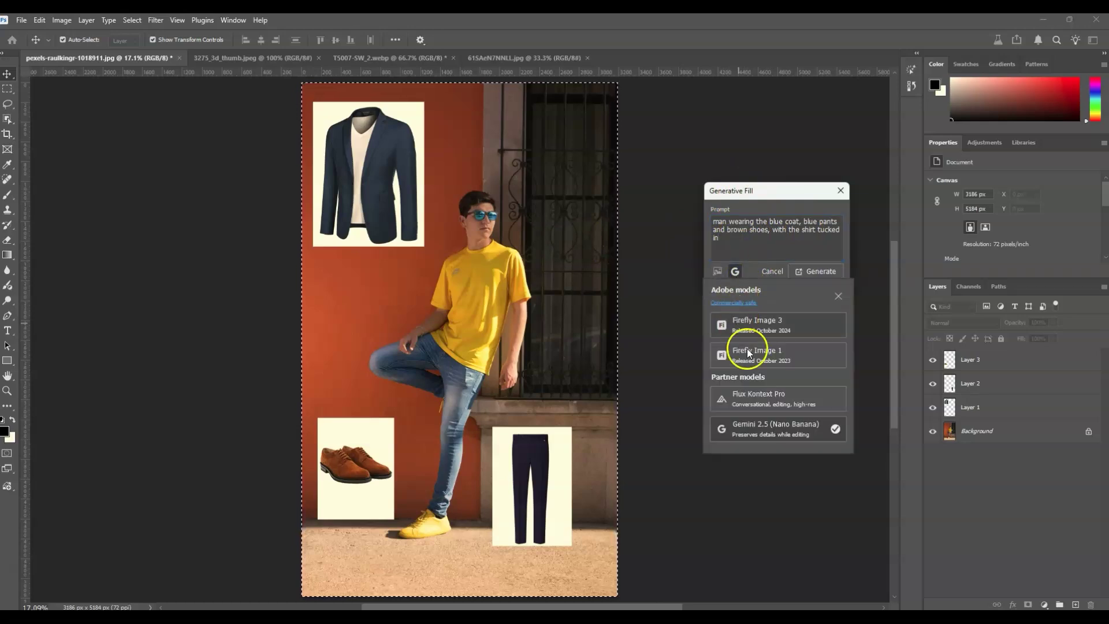
left_click(757, 436)
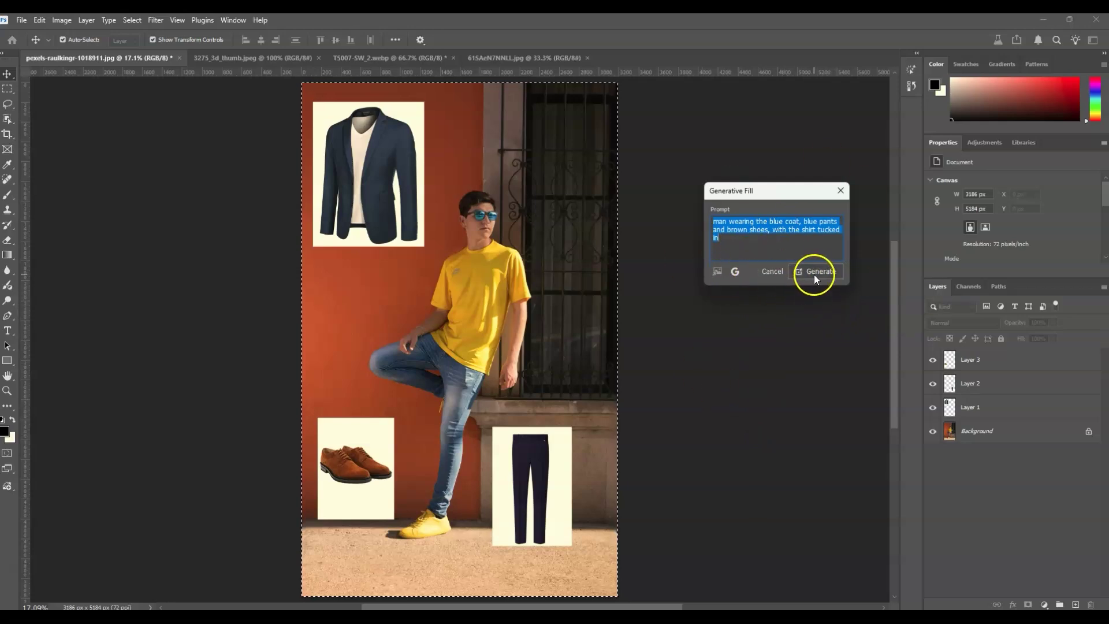
Step: Generate the outfit with Gemini 2.5, then generate another variation from Properties
left_click(815, 271)
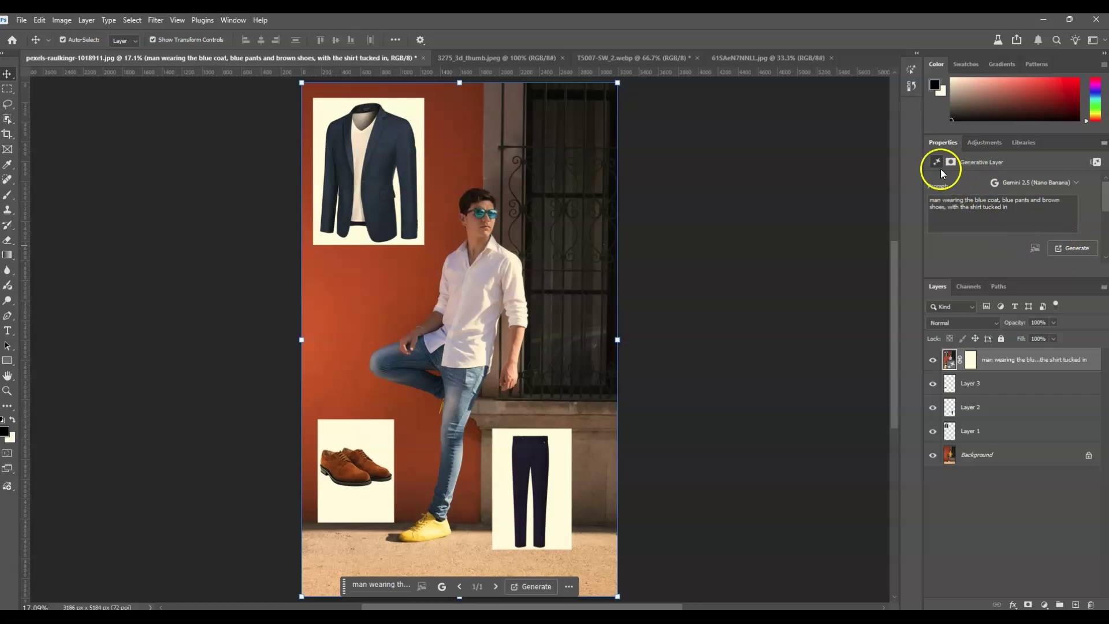
left_click(1071, 251)
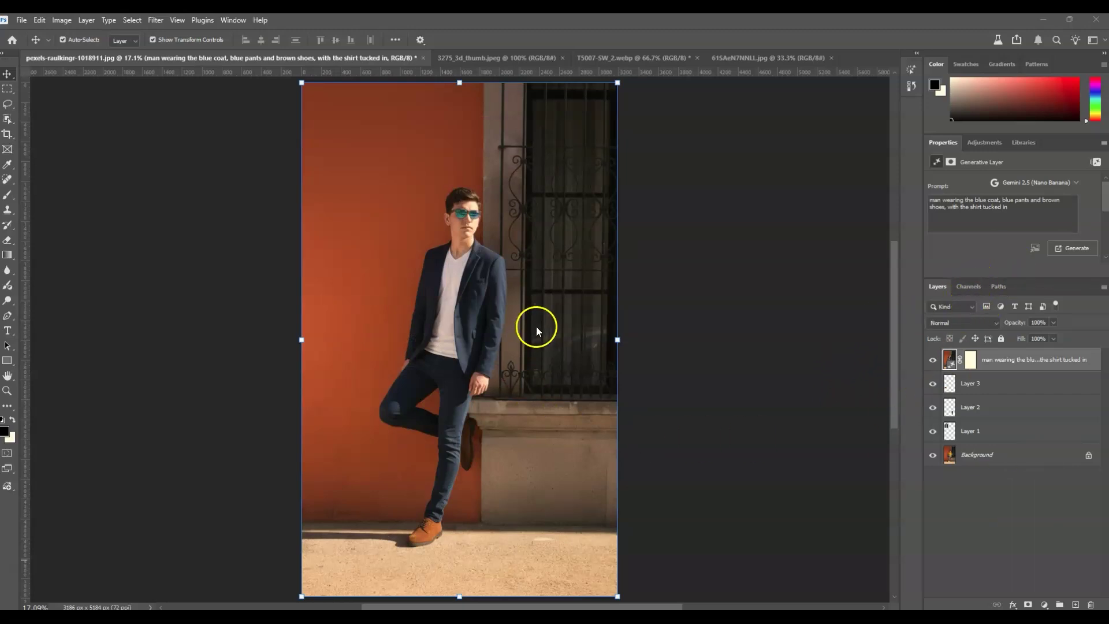
left_click(998, 434)
left_click(993, 500)
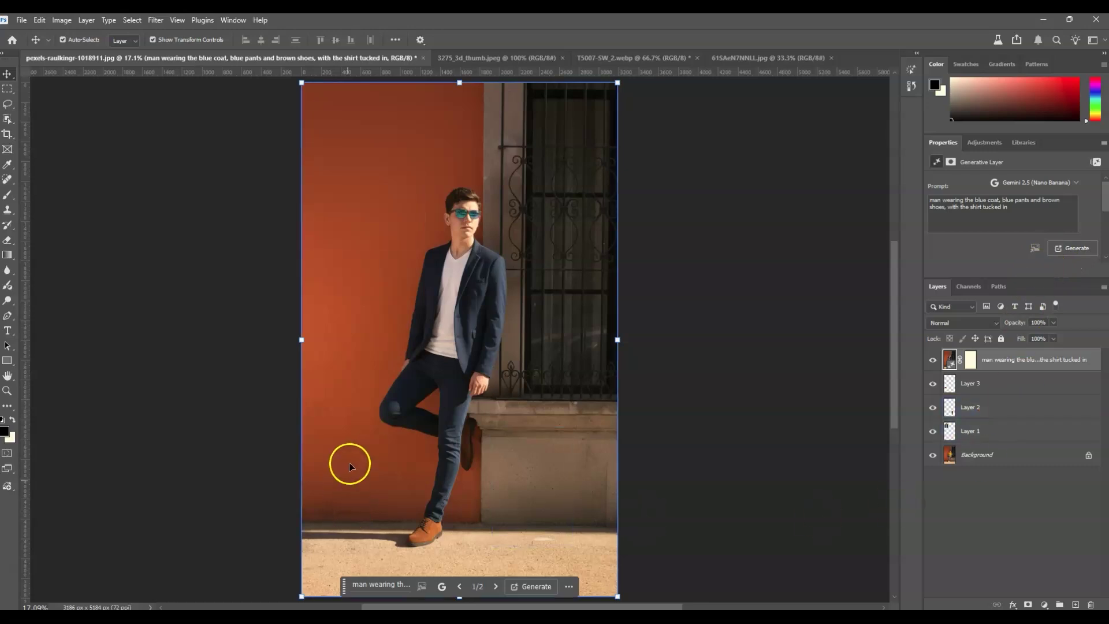
left_click(1023, 515)
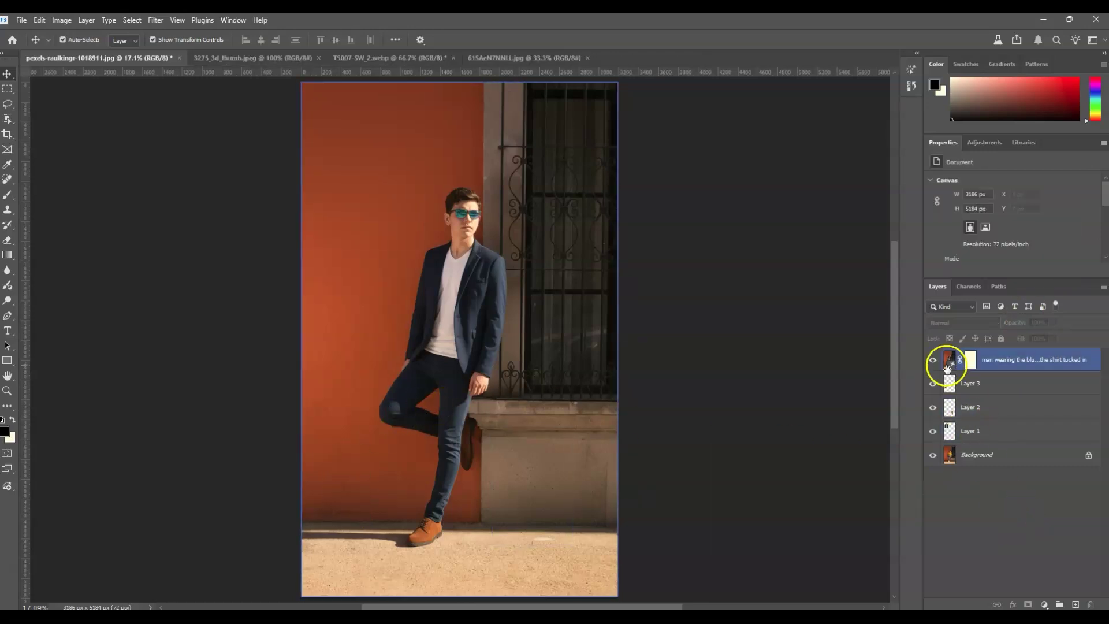
left_click(934, 359)
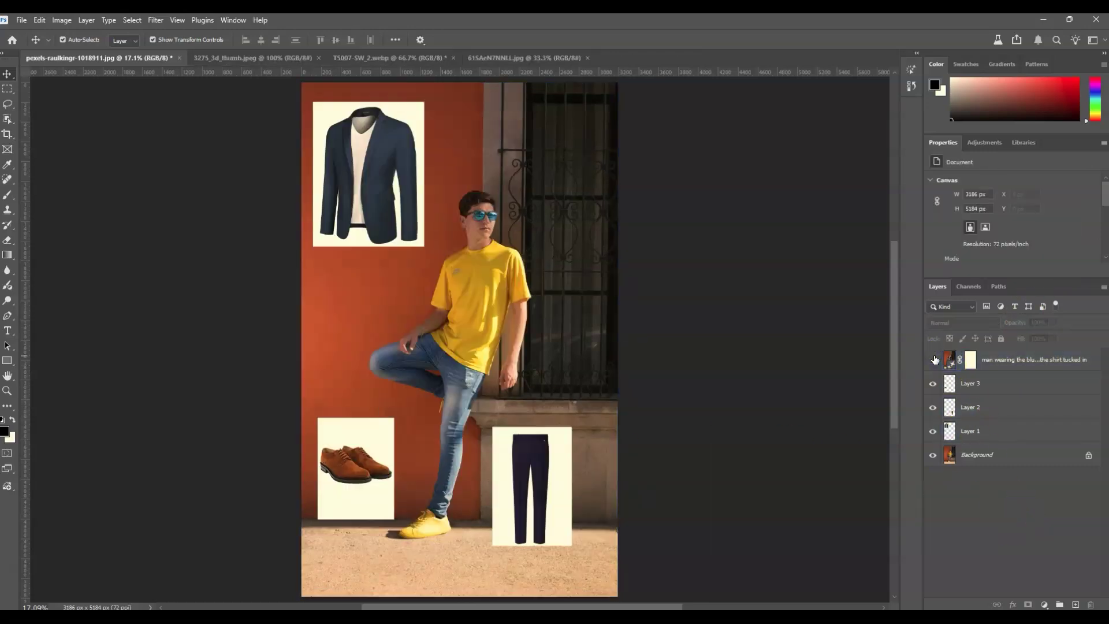
left_click(933, 359)
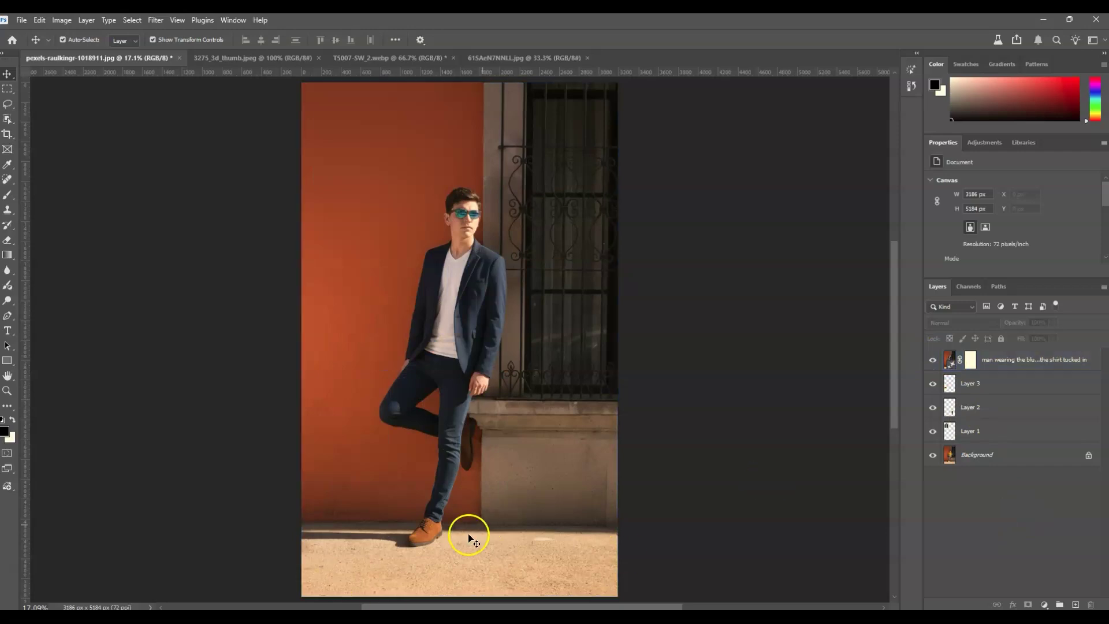
left_click(856, 485)
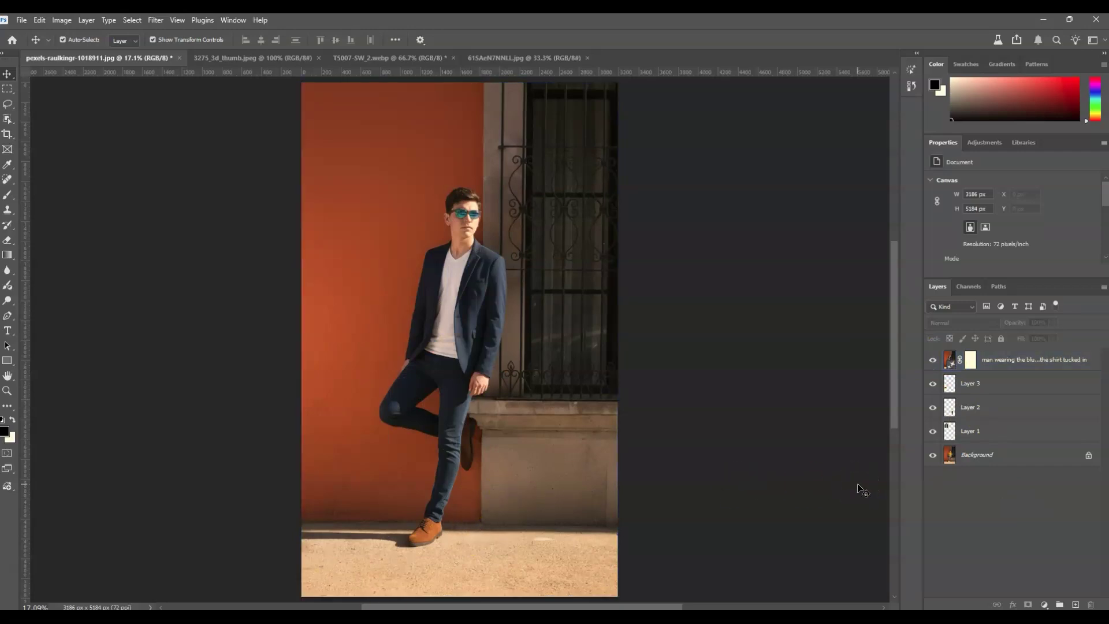